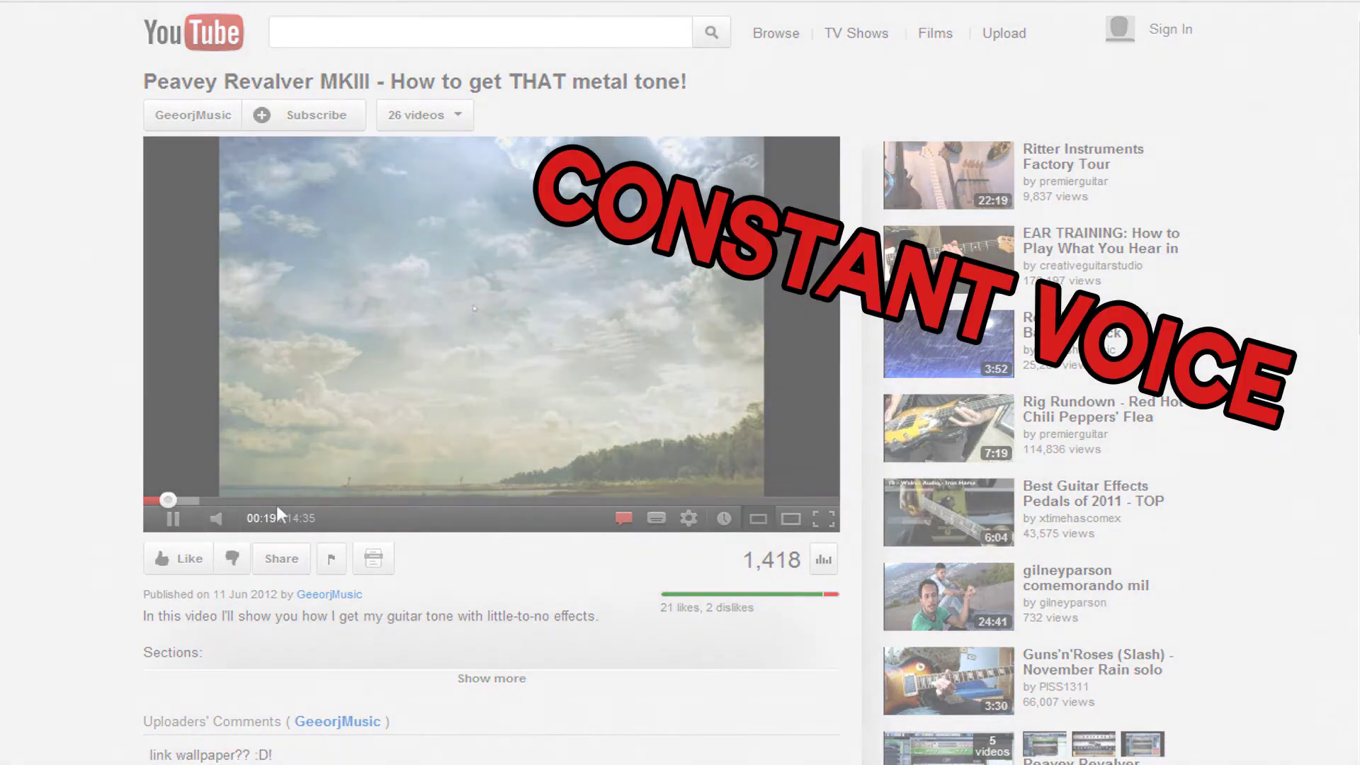
left_click(275, 502)
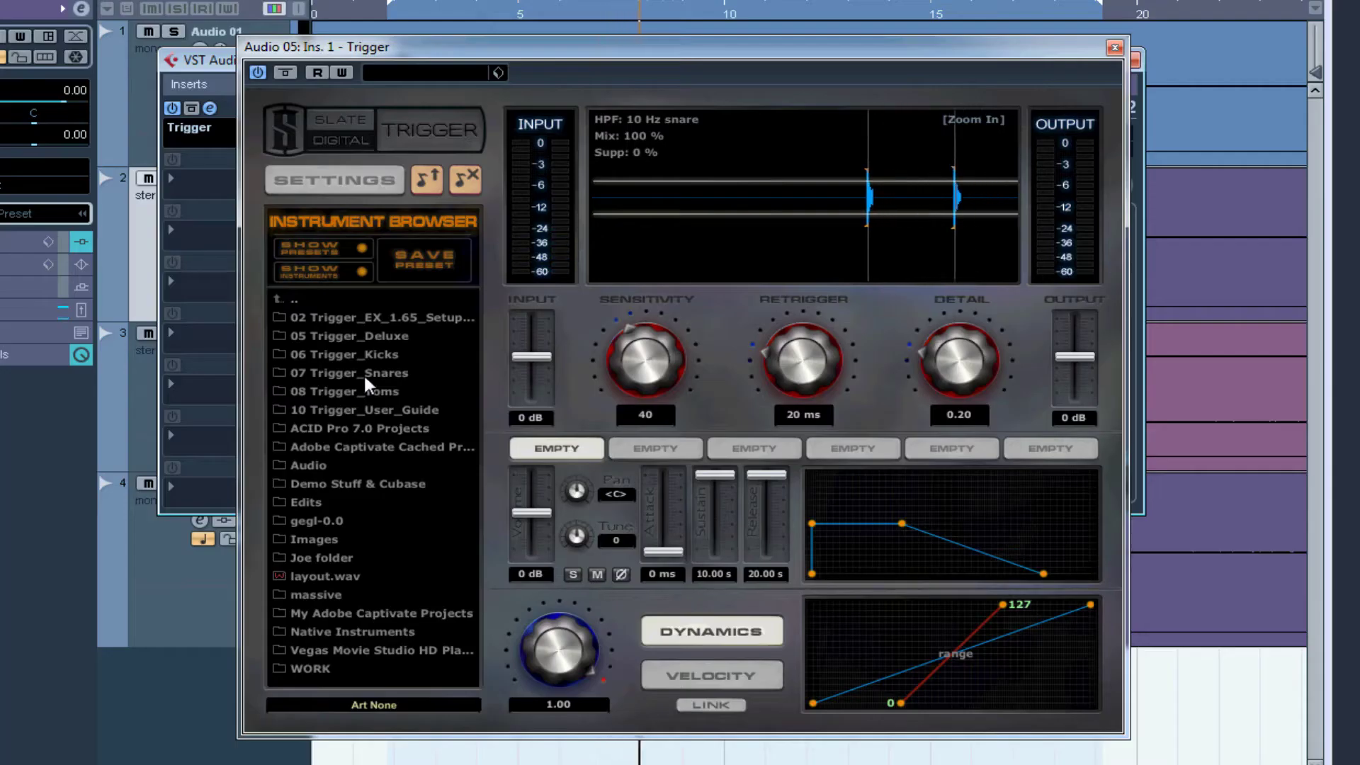
Step: Open the 07 Trigger_Snares folder and its first entry in the instrument browser of Audio 05's Trigger
double_click(363, 373)
double_click(326, 317)
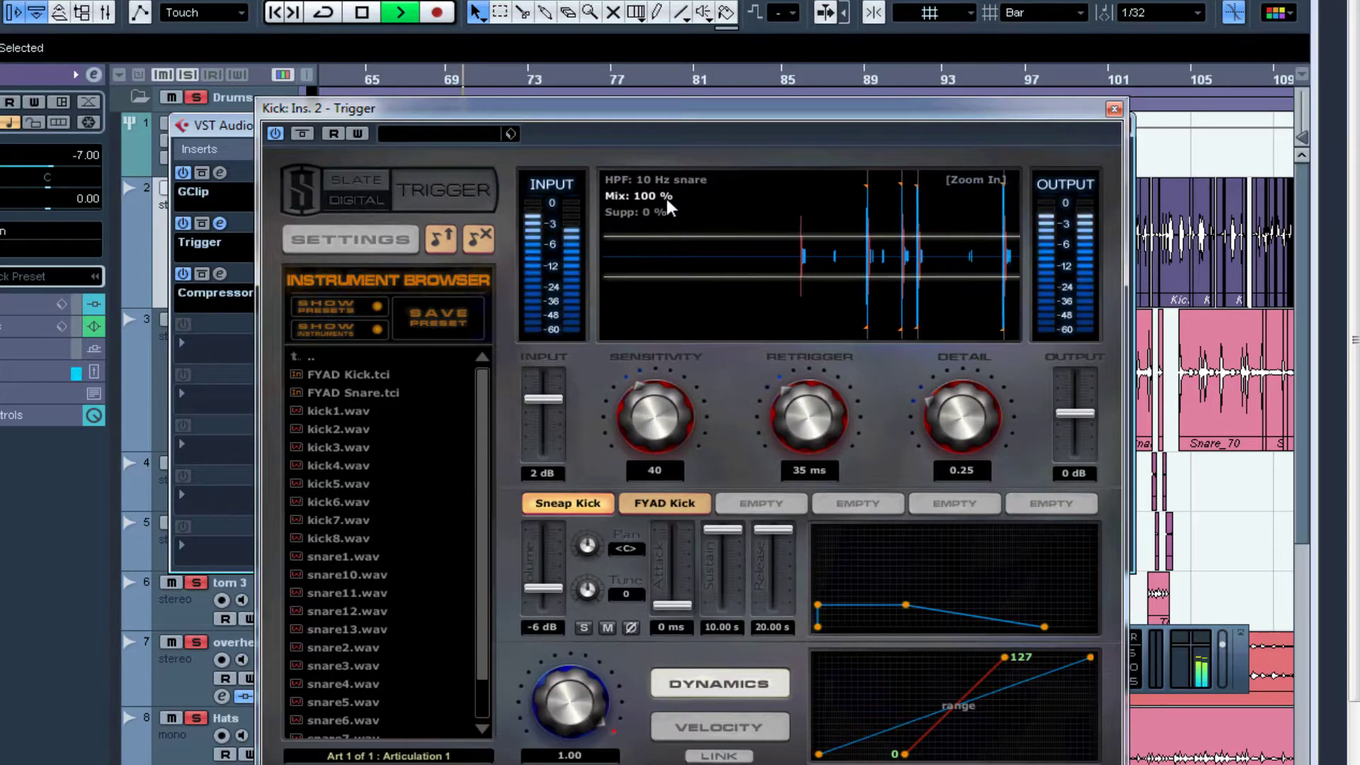
Step: Close the Kick channel's Trigger editor and open the GClip insert on that channel
left_click(1114, 108)
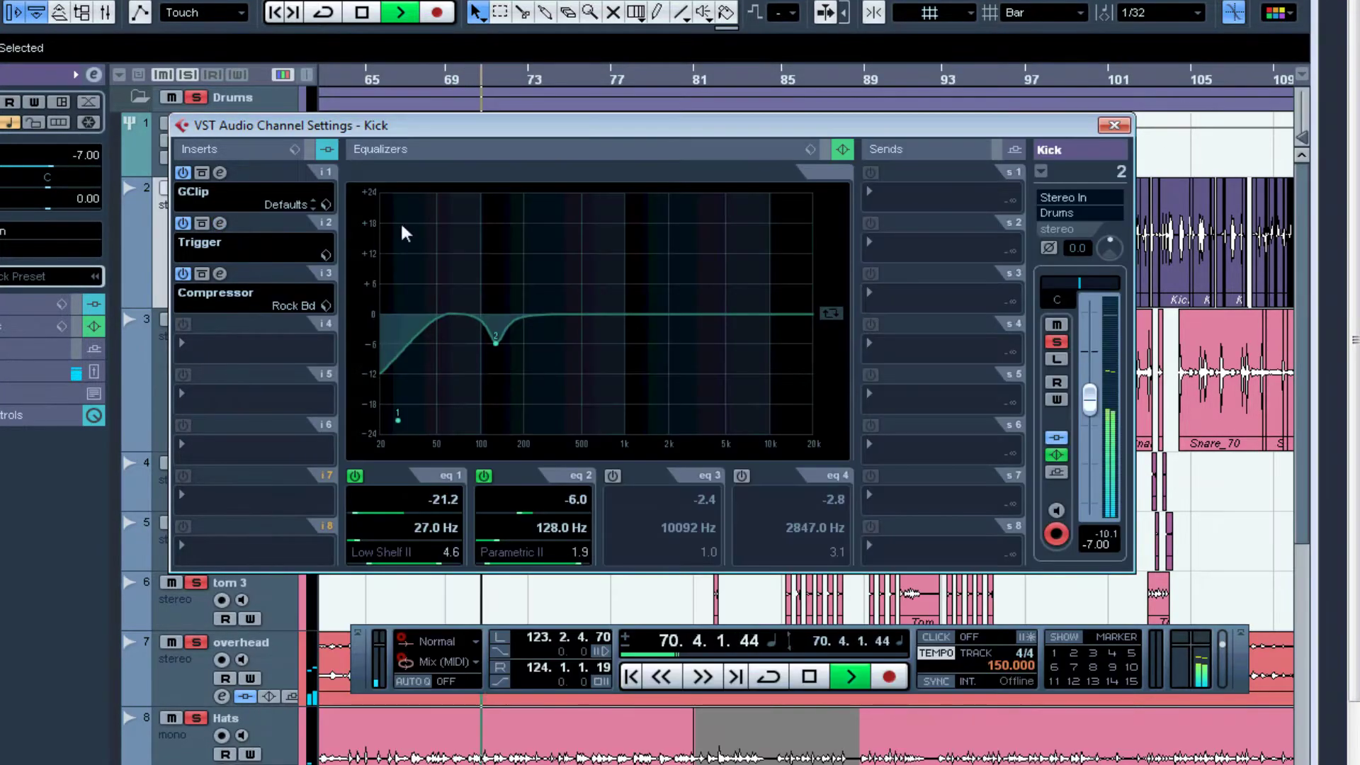
left_click(224, 173)
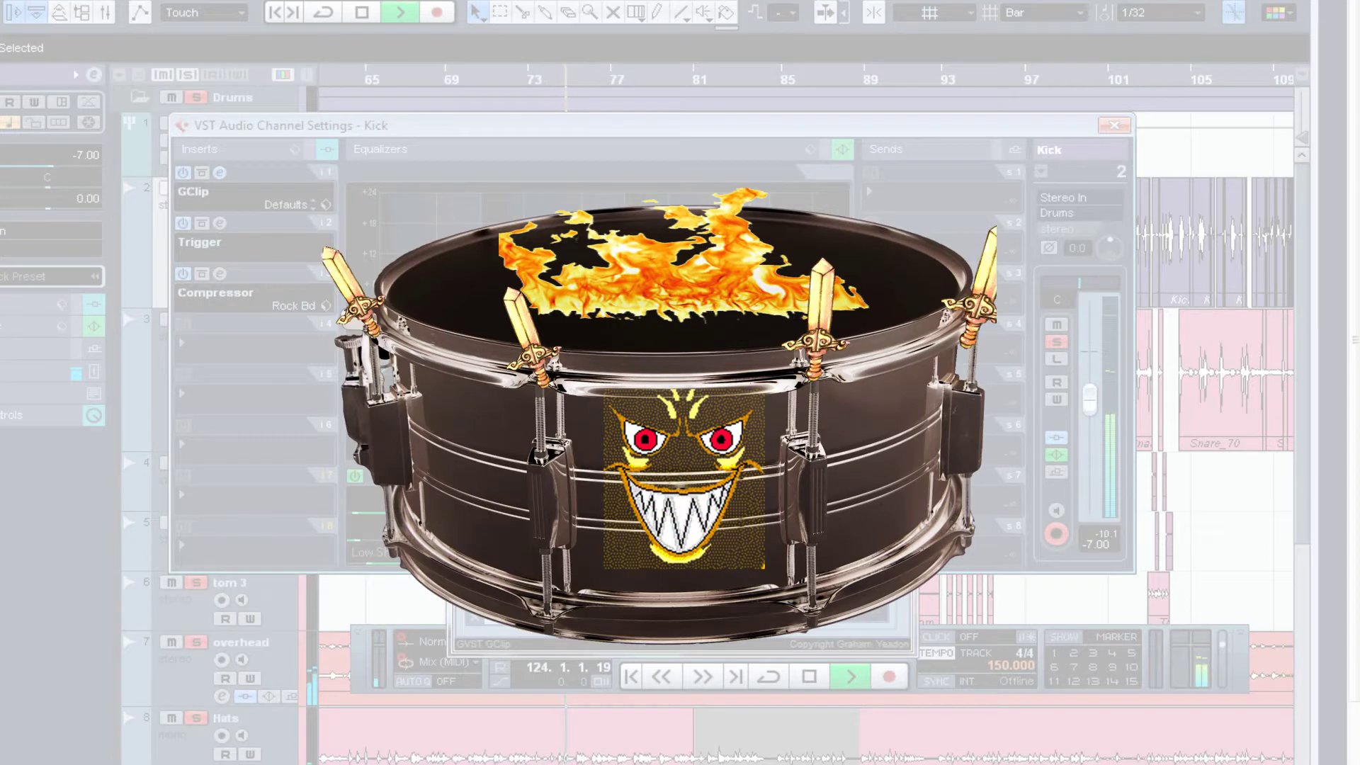
left_click(226, 185)
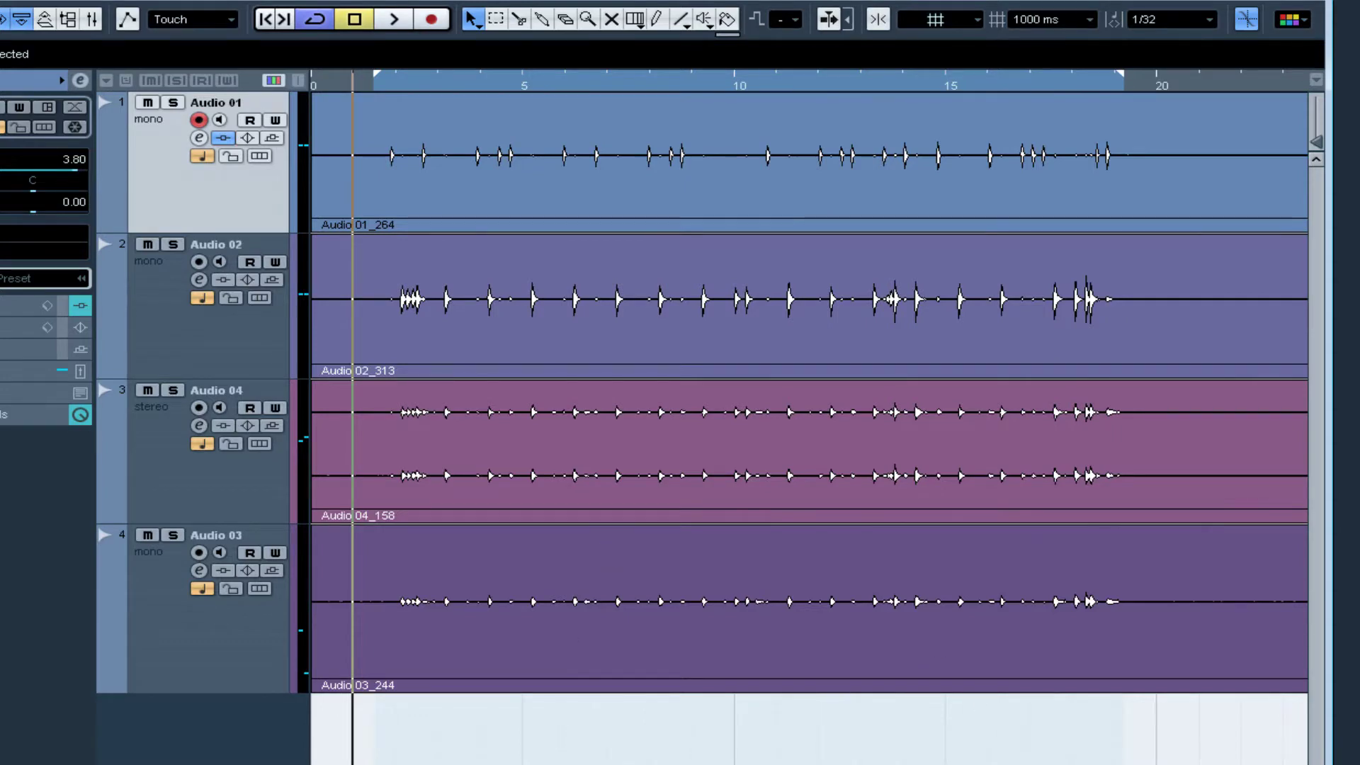
Step: Play back the recorded drum tracks and inspect the waveforms of the individual hits
key("space")
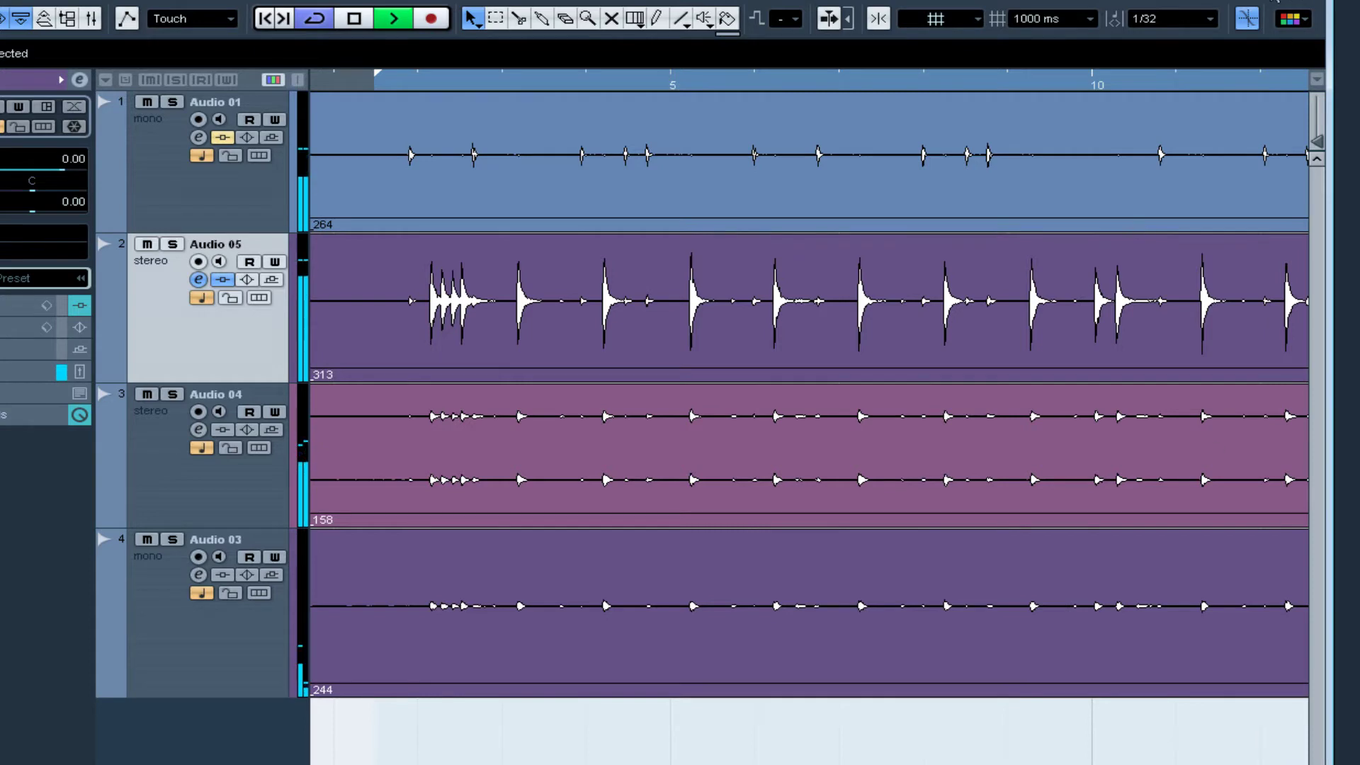
key("g")
key("g")
key("g")
key("g")
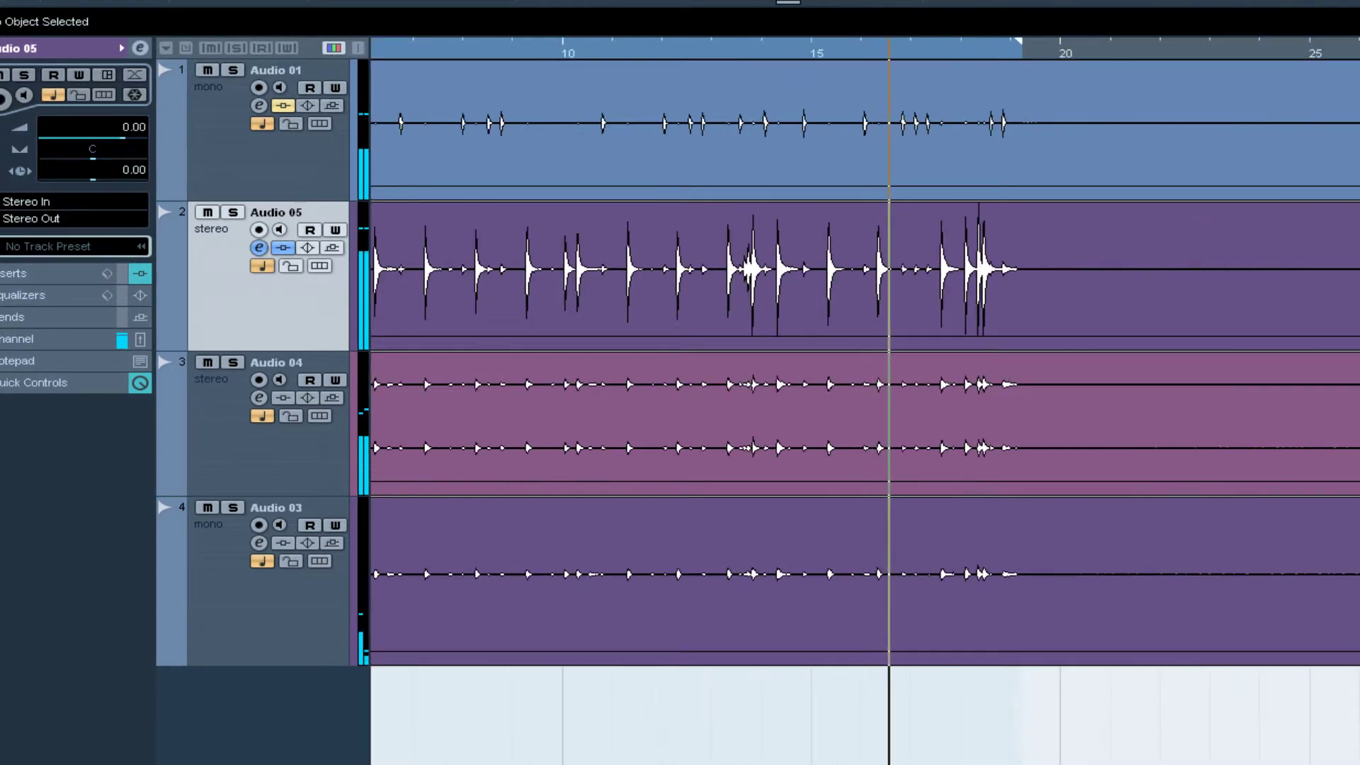
key("h")
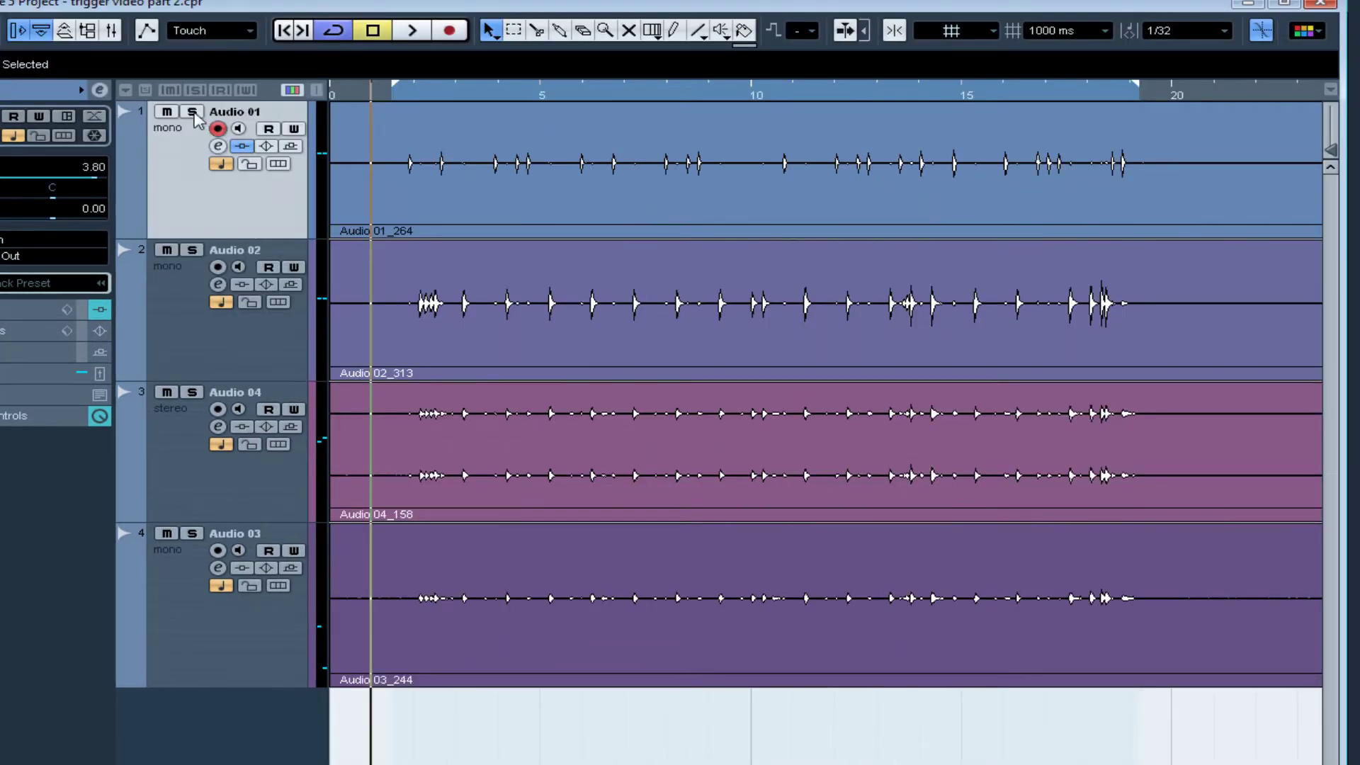
Step: Insert Trigger in the first slot of Audio 01 and open the Kick05 sample folder within 06 Trigger_Kicks
left_click(218, 146)
left_click(211, 202)
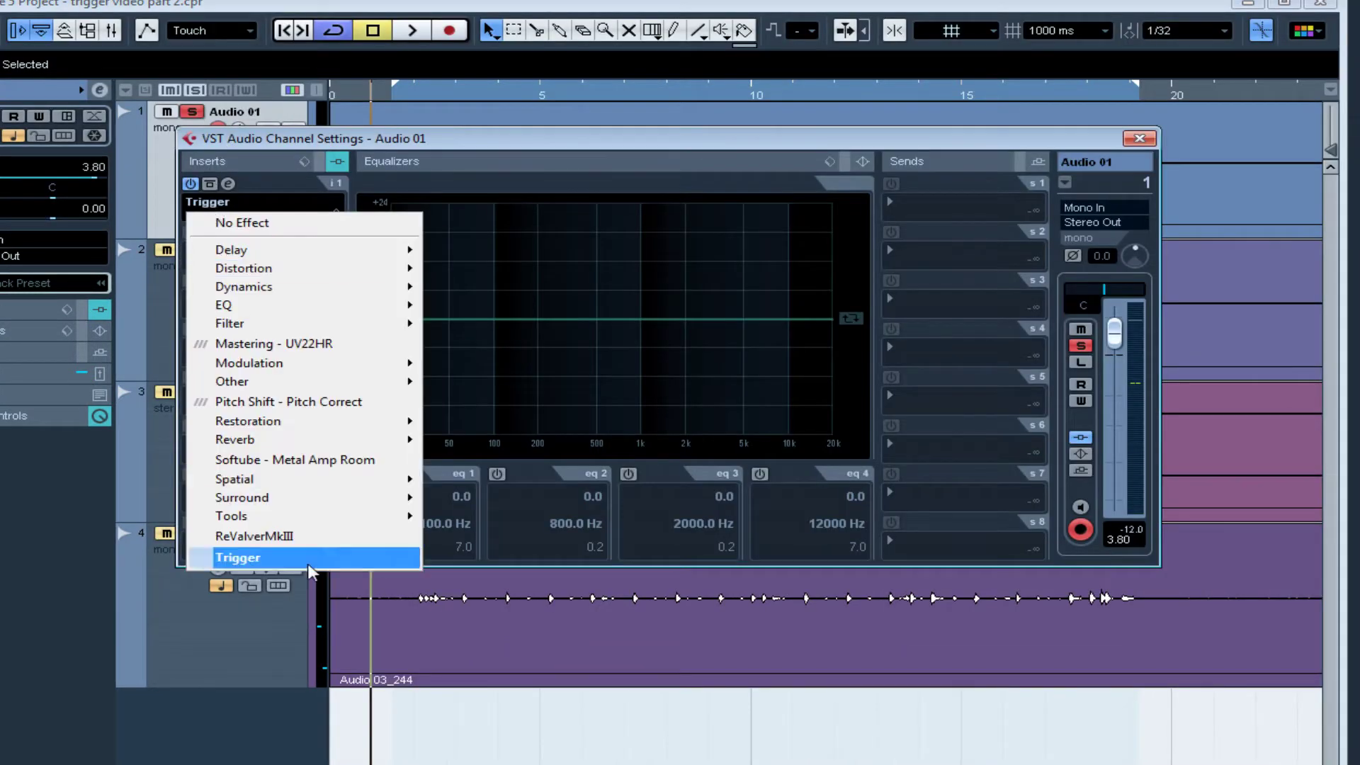
left_click(266, 558)
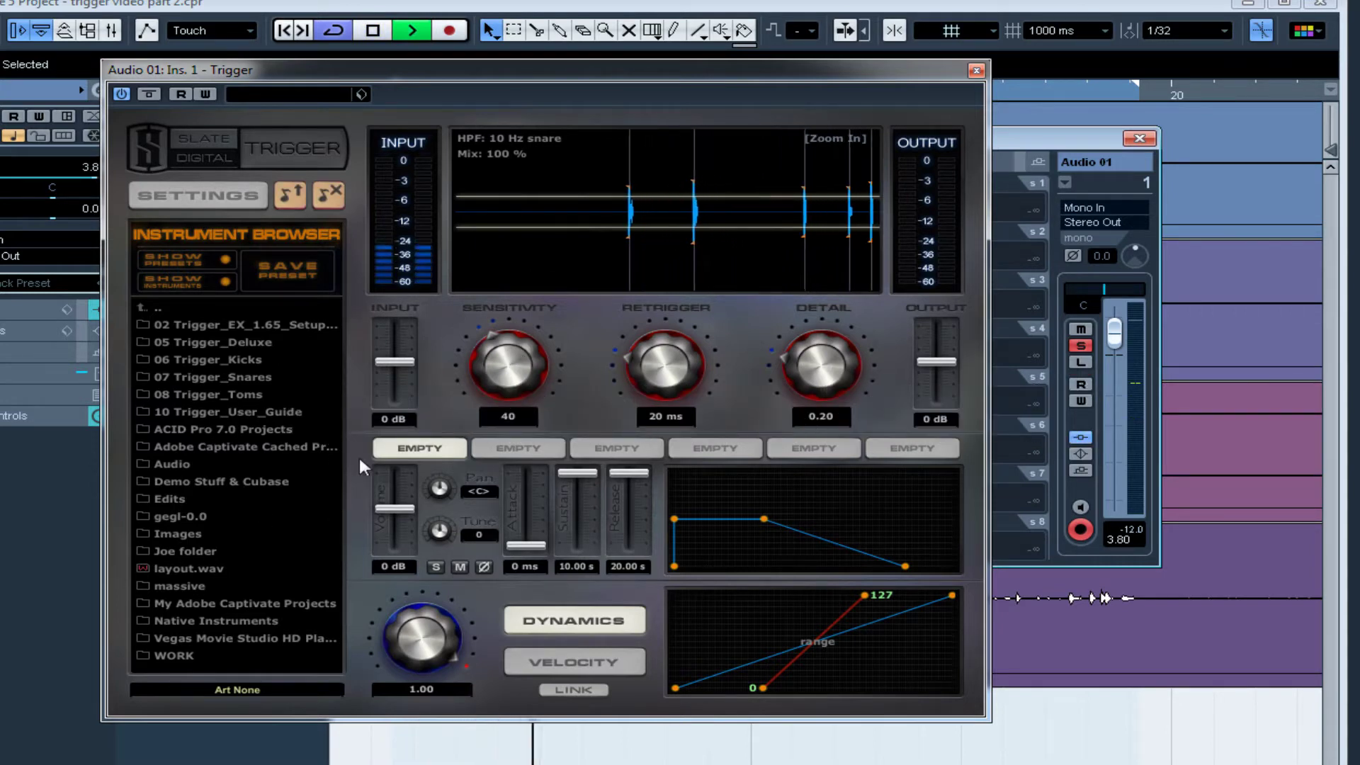
double_click(239, 361)
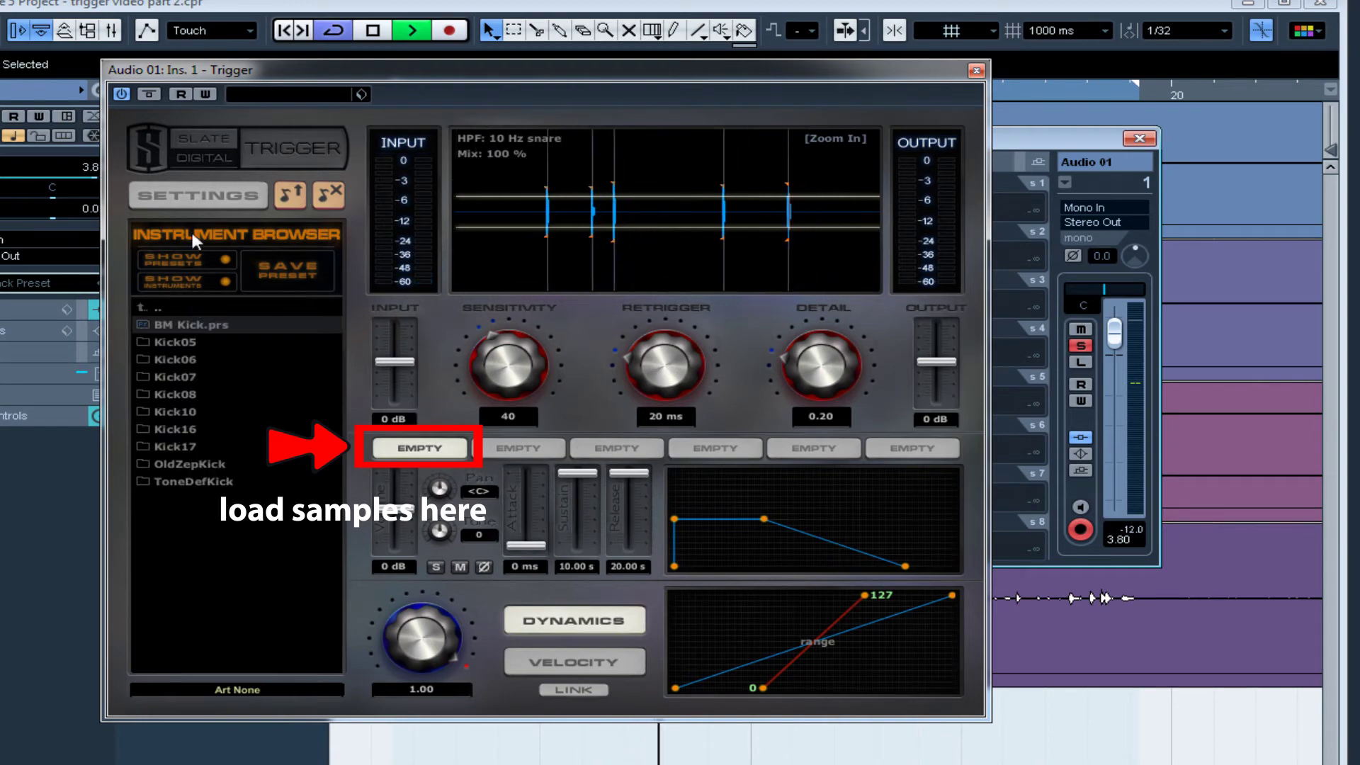
double_click(193, 342)
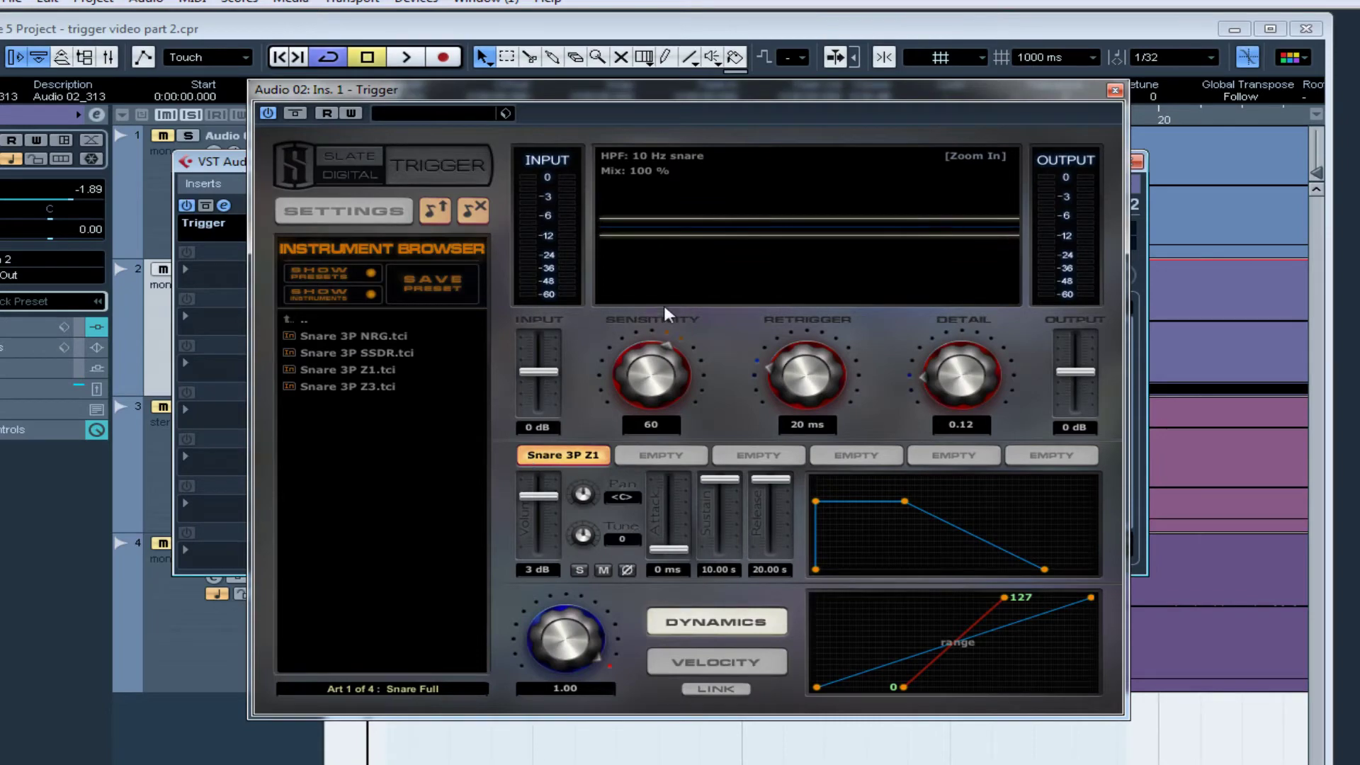
Step: During playback, set Audio 02's Trigger to -1 dB input, sensitivity 53, retrigger 70 ms and detail 0.37, and close its window
key("space")
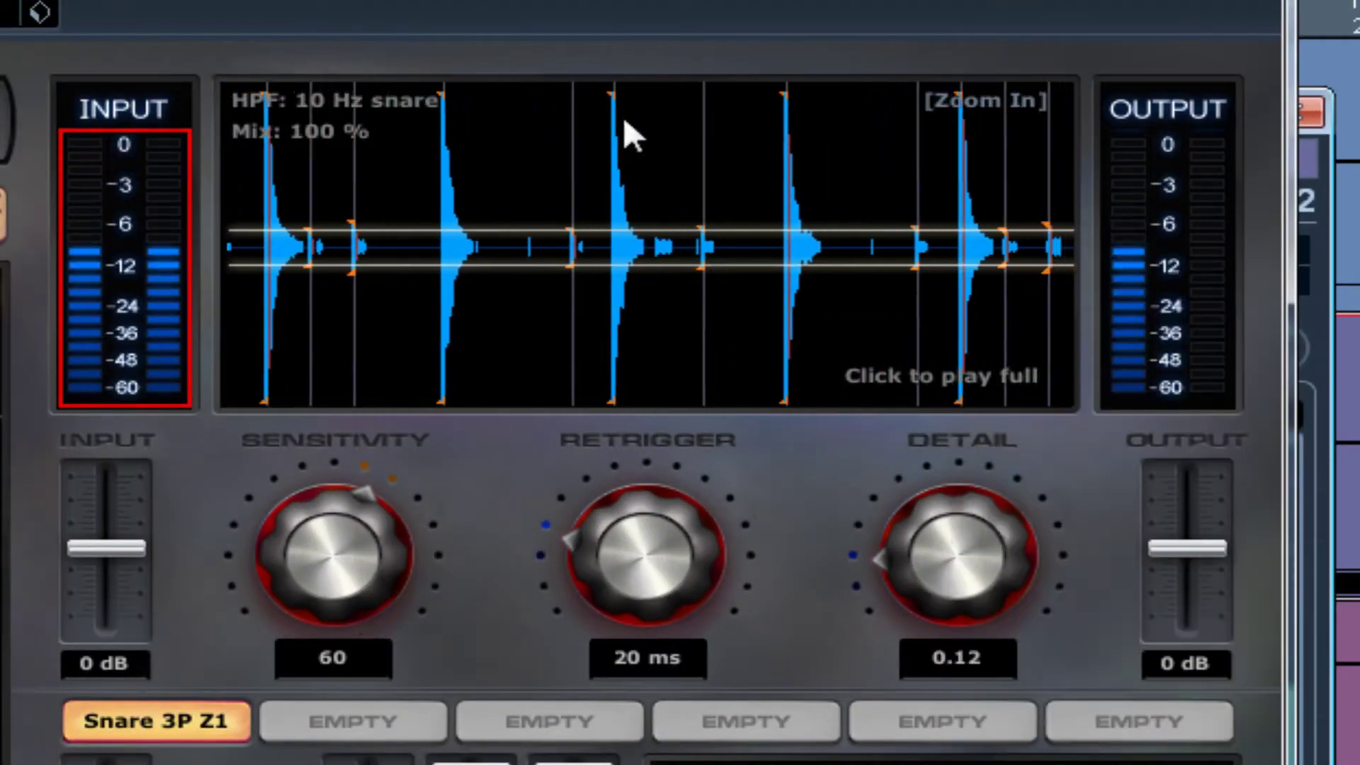
mouse_move(933, 530)
left_mouse_down()
mouse_move(937, 561)
mouse_move(934, 510)
left_mouse_up()
left_click_drag(358, 556, 309, 588)
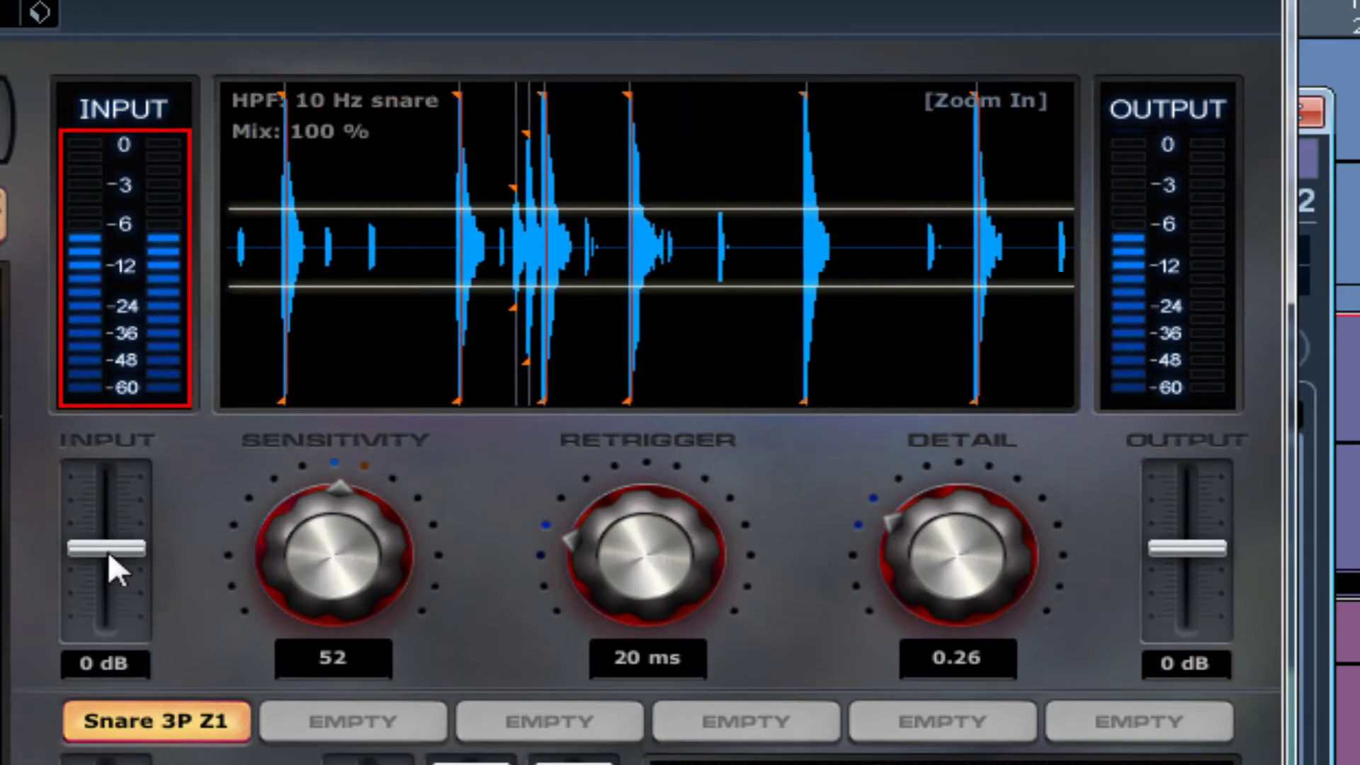
left_click_drag(117, 545, 117, 593)
left_click_drag(301, 567, 329, 554)
left_click_drag(639, 588, 688, 350)
left_click_drag(953, 566, 952, 525)
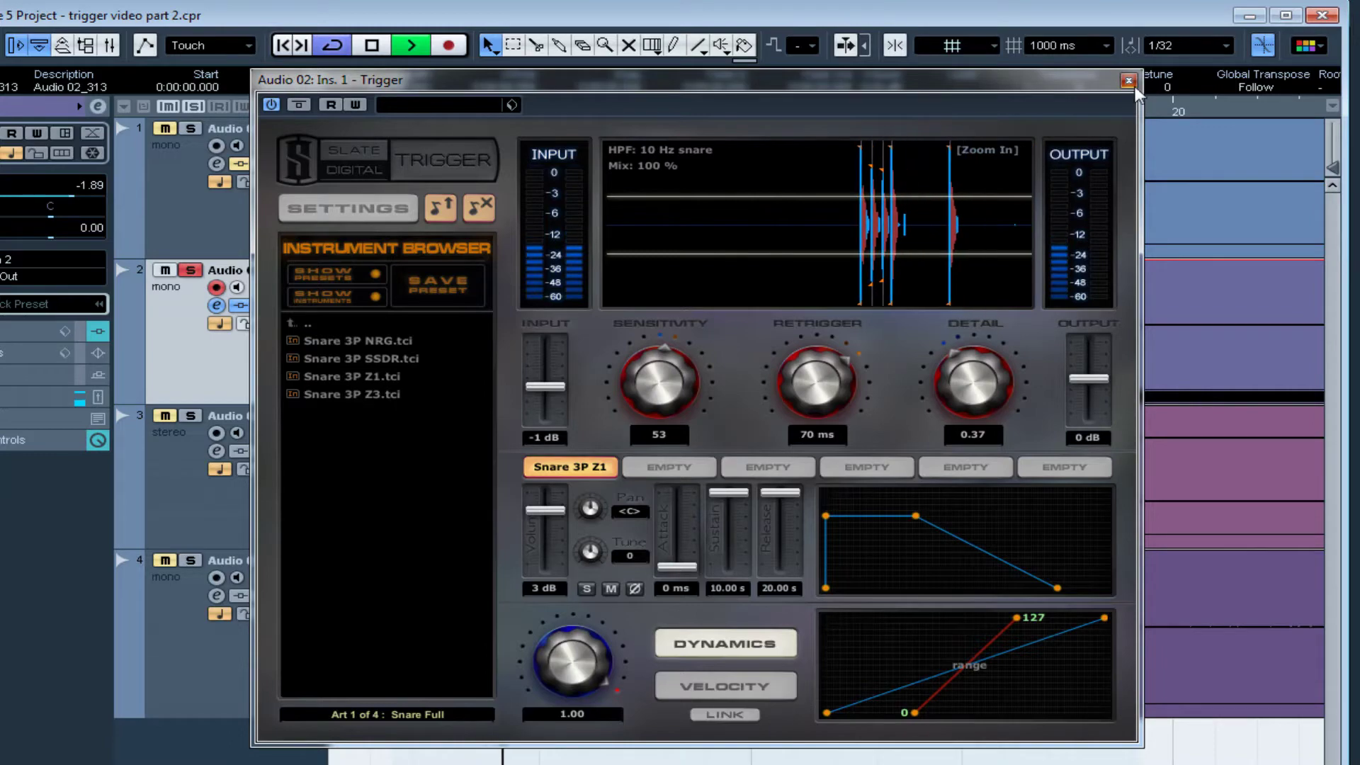
left_click(1129, 80)
Step: Split the snare hit at about 6.214 s out of the Audio 02 clip and lower that piece's clip volume
key("h")
key("h")
key("h")
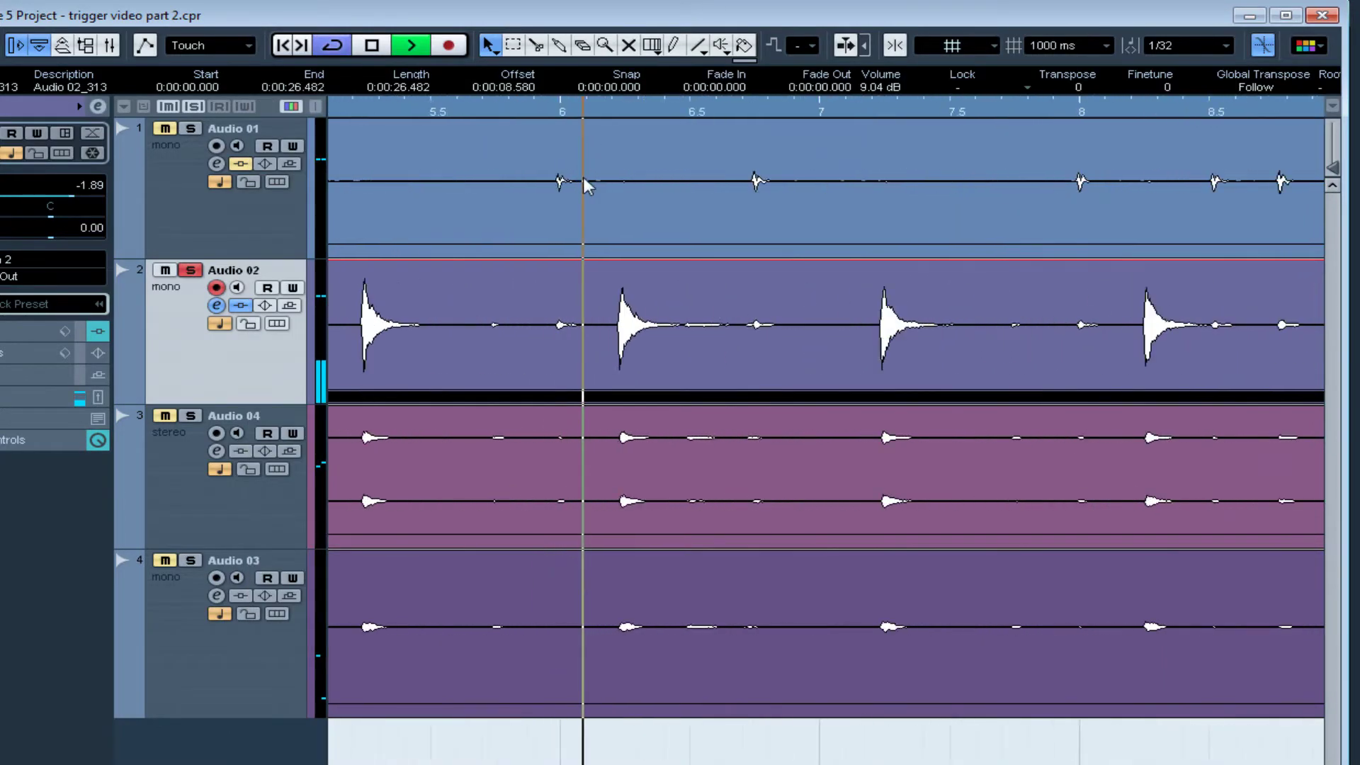
left_click(536, 45)
left_click(621, 303)
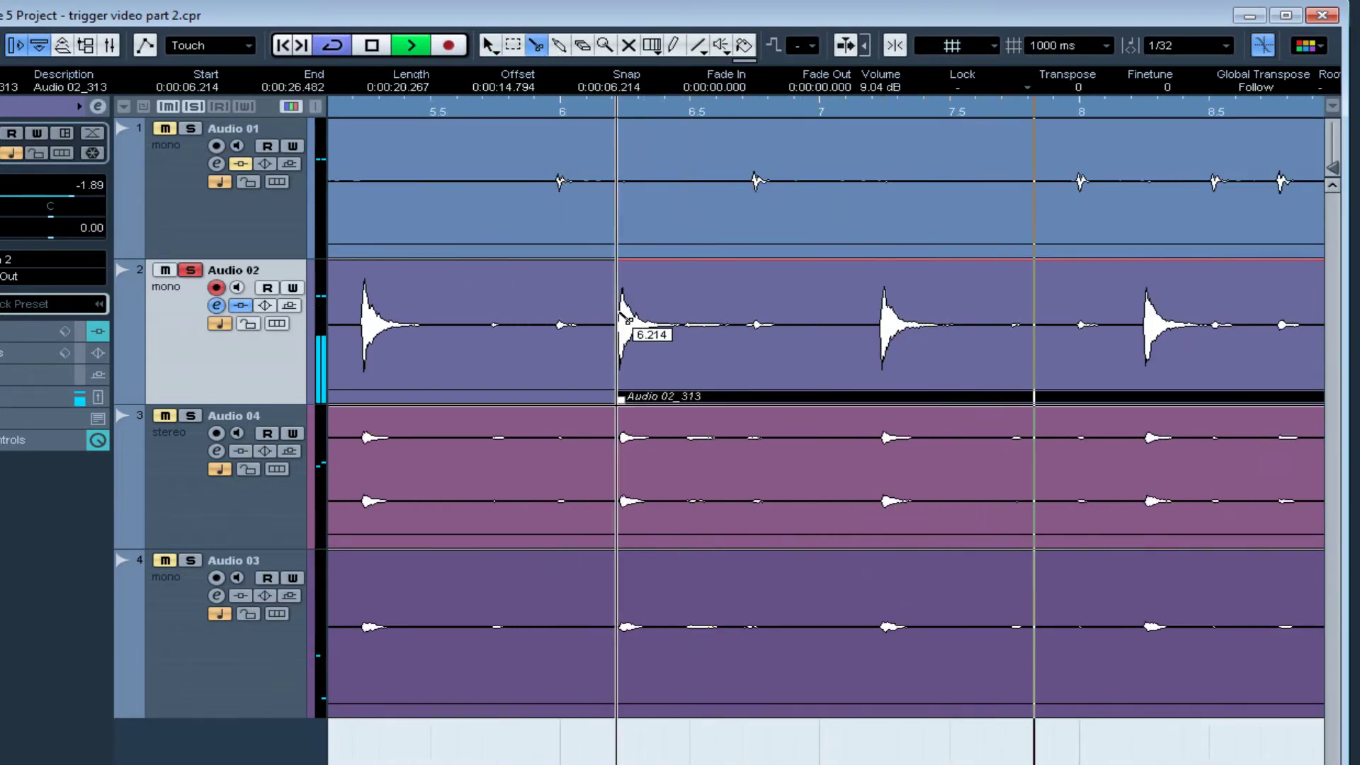
left_click(684, 327)
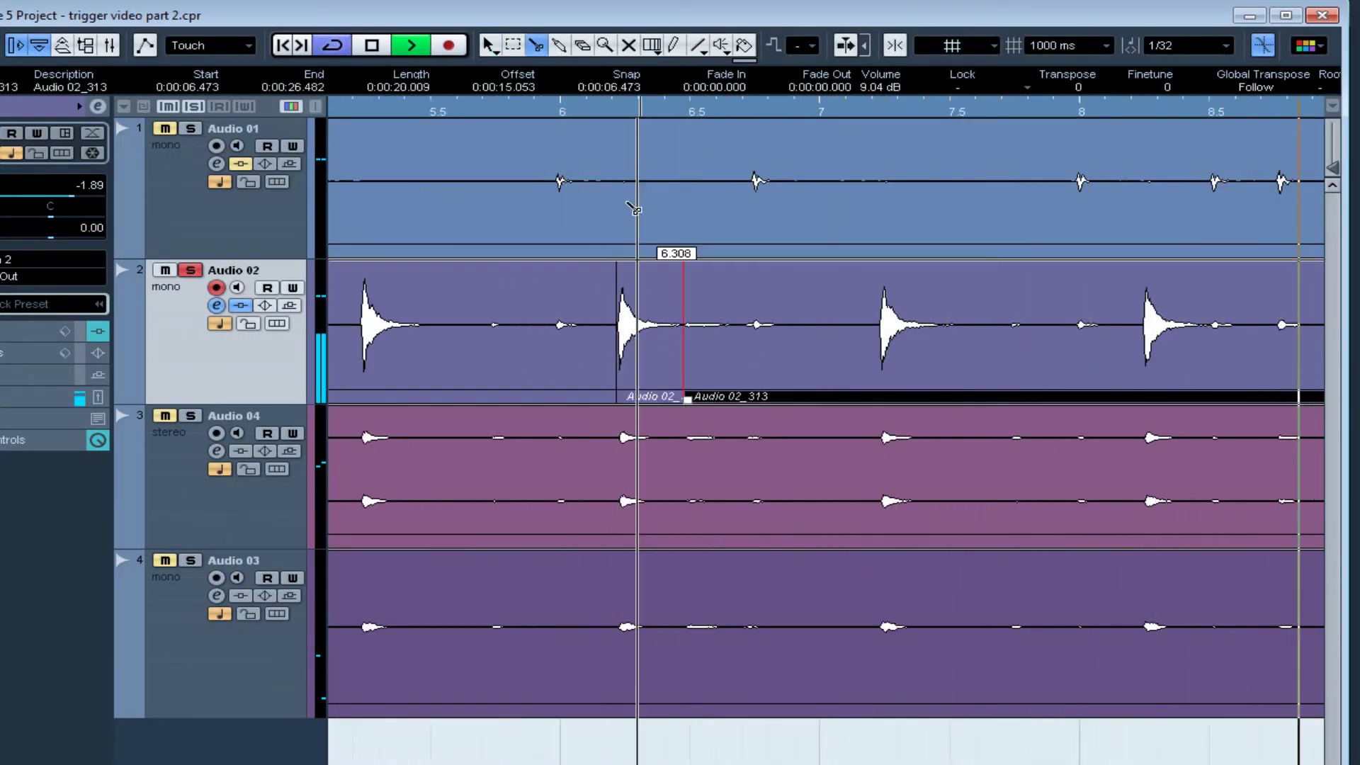
left_click(637, 294)
left_click_drag(652, 286, 655, 409)
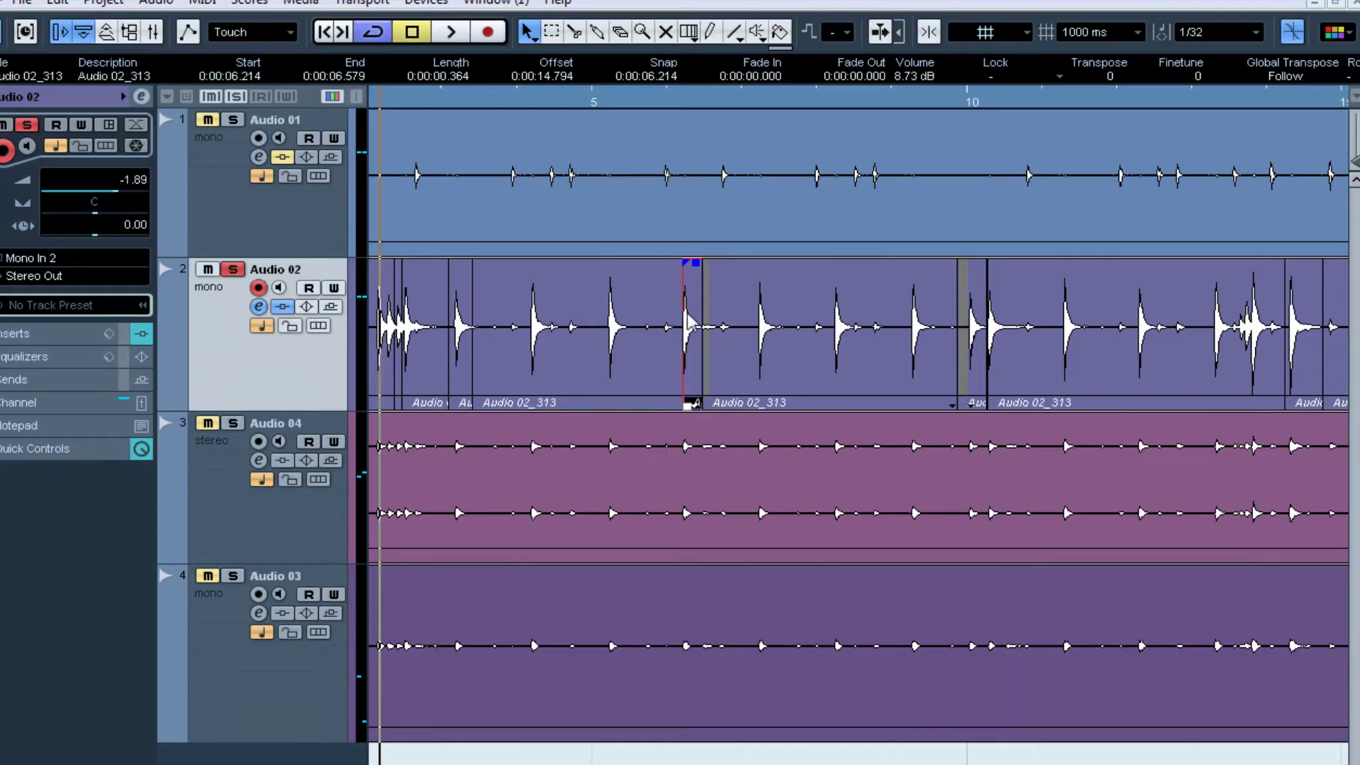
key("Left")
key("Left")
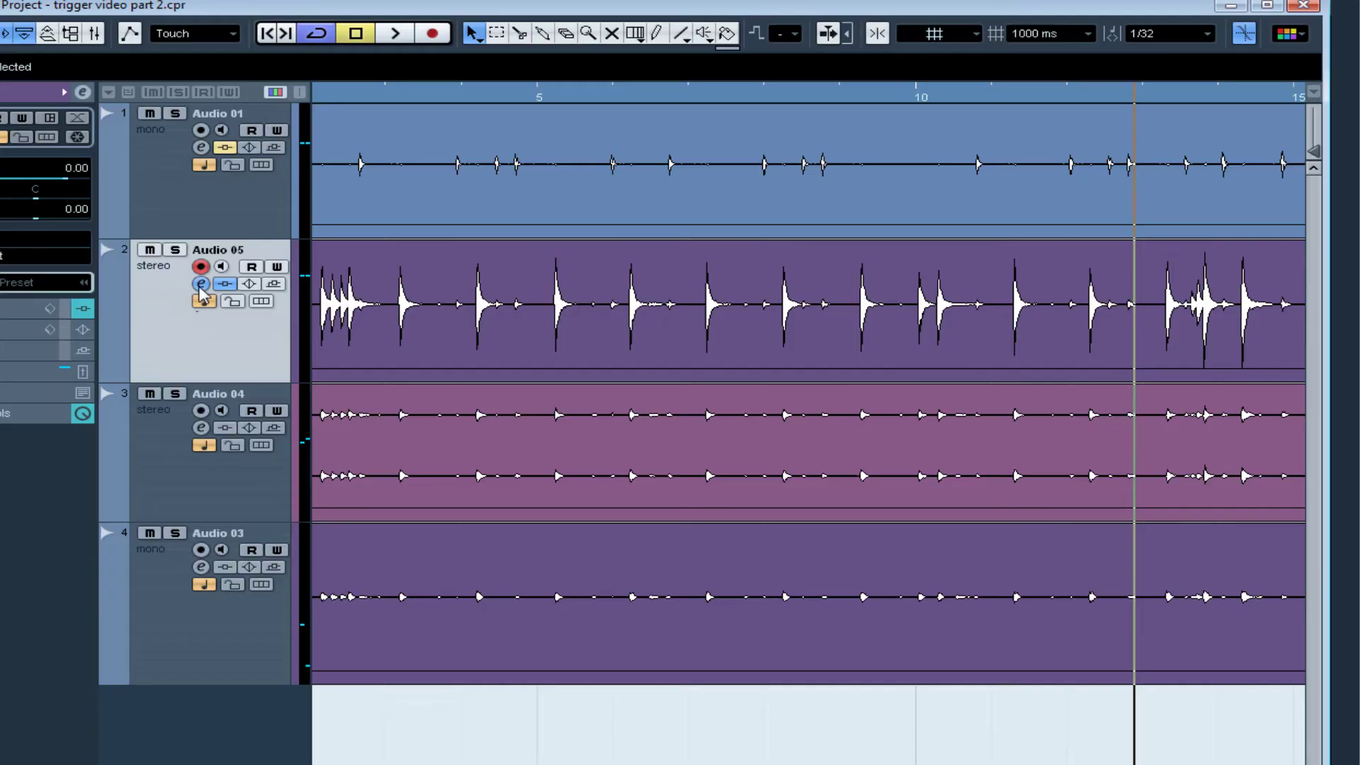
Step: Open the Trigger insert on Audio 05 and set its suppression to 71 %
left_click(201, 285)
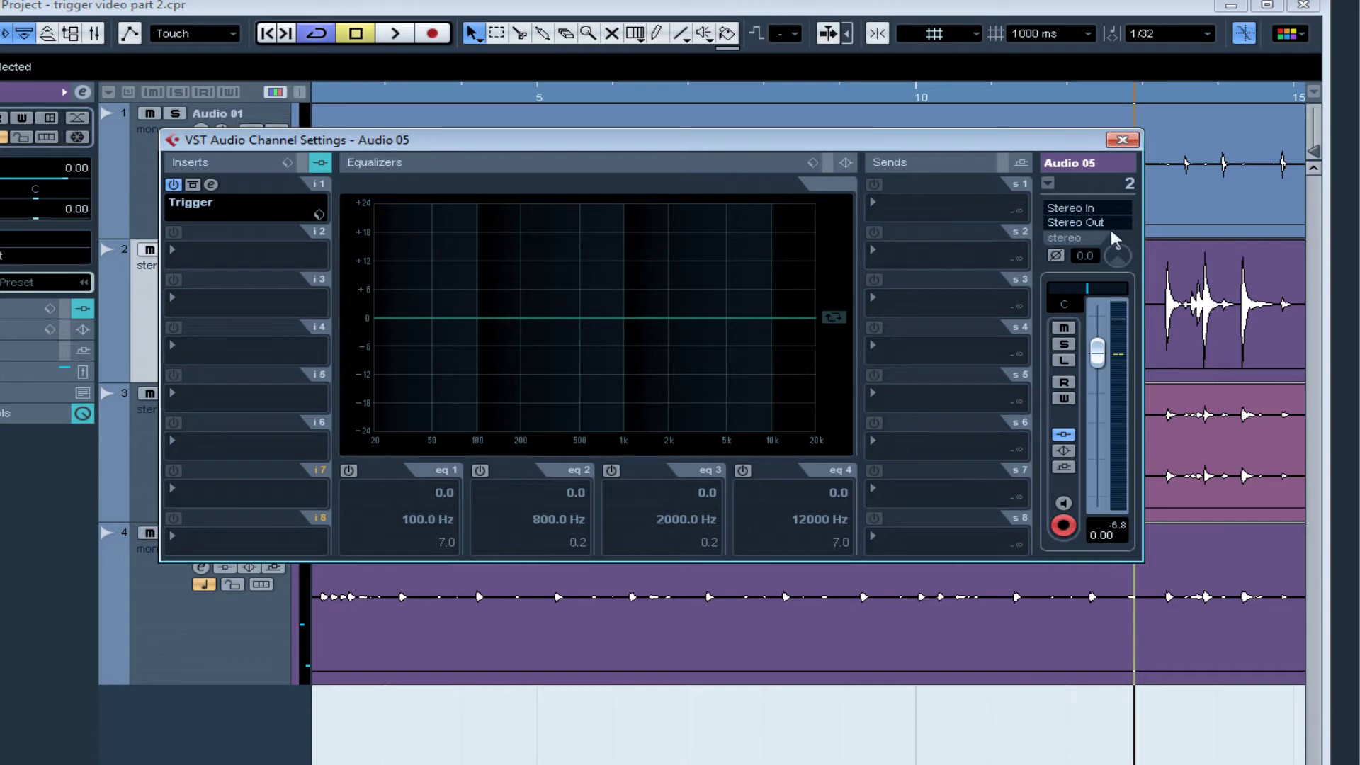
left_click(211, 184)
left_click_drag(677, 340, 676, 291)
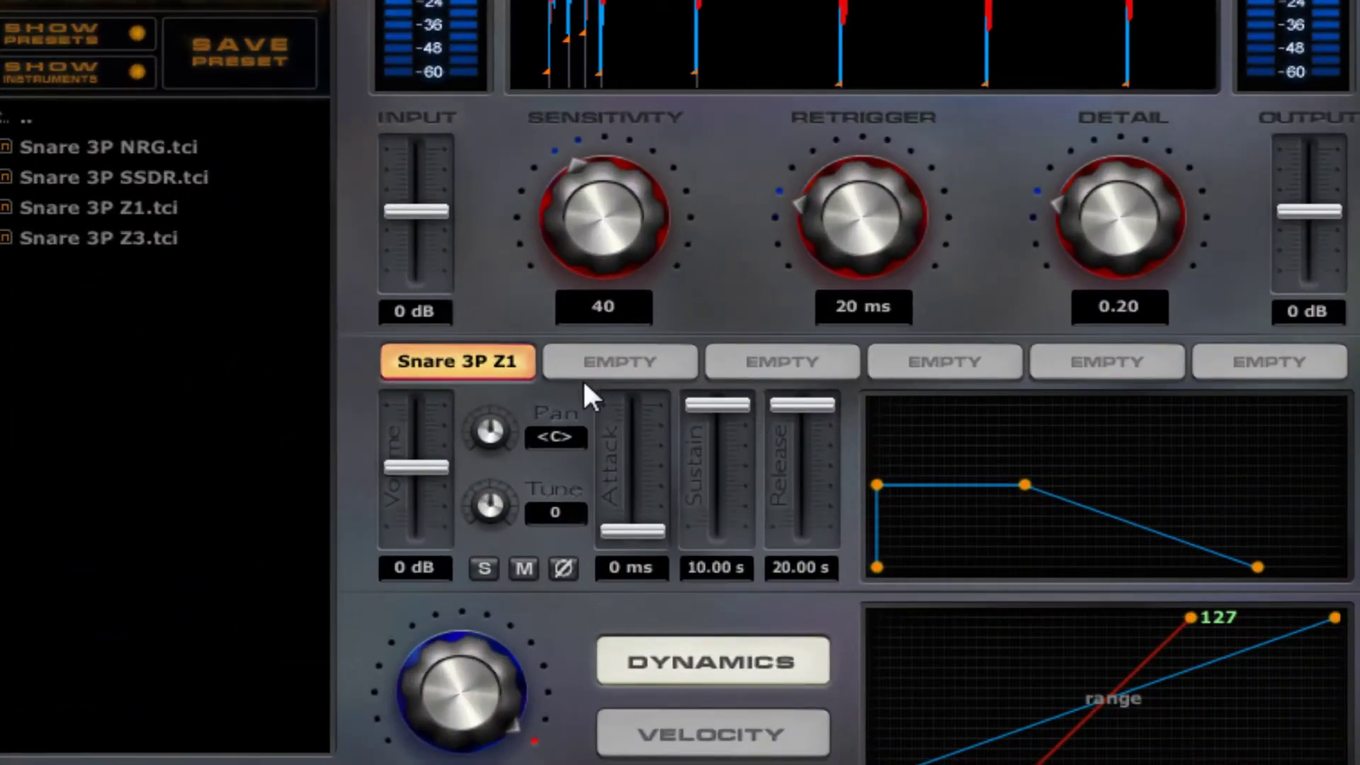
Step: Load Snare 3P SSDR, Snare 3P NRG and Snare 3P Z3 into the next empty sample slots, and clear the fourth slot
left_click(657, 361)
left_click_drag(127, 177, 665, 382)
left_click_drag(162, 146, 782, 362)
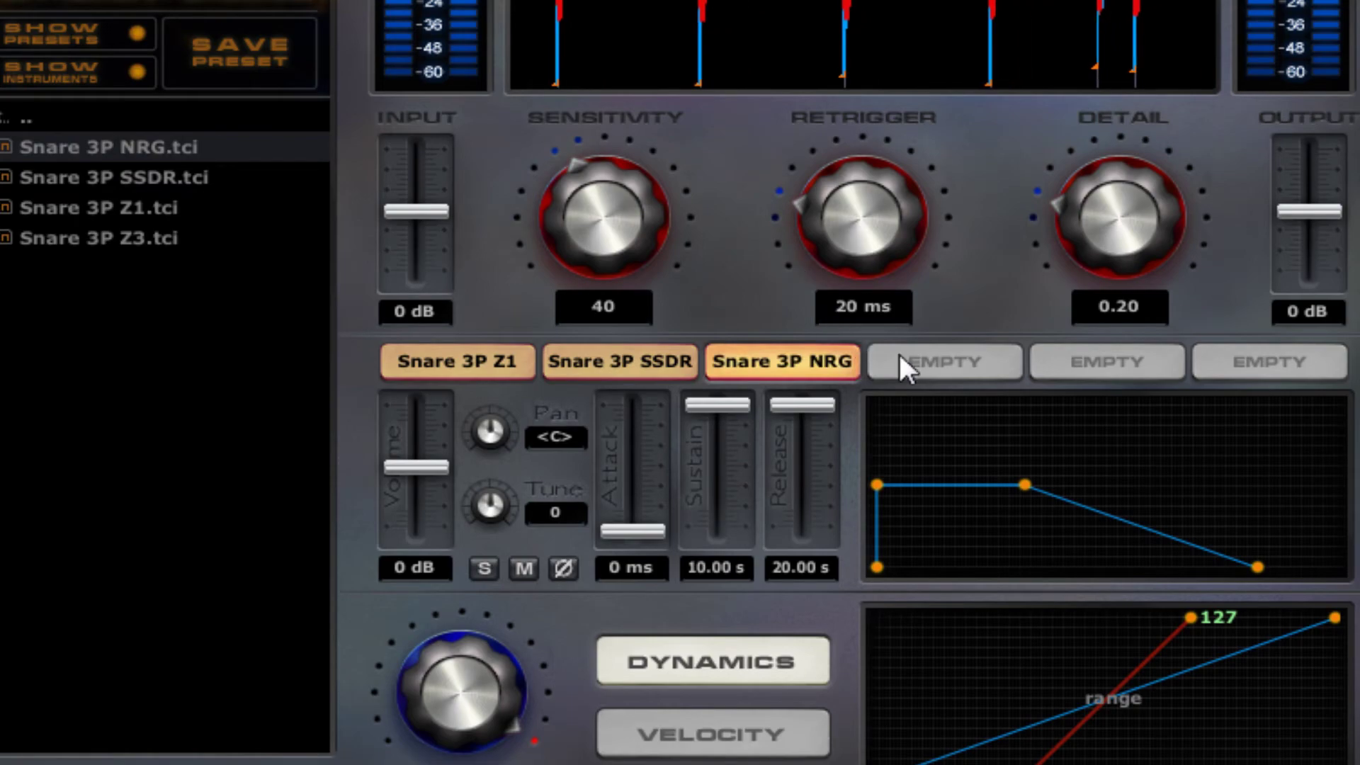
left_click_drag(157, 228, 728, 267)
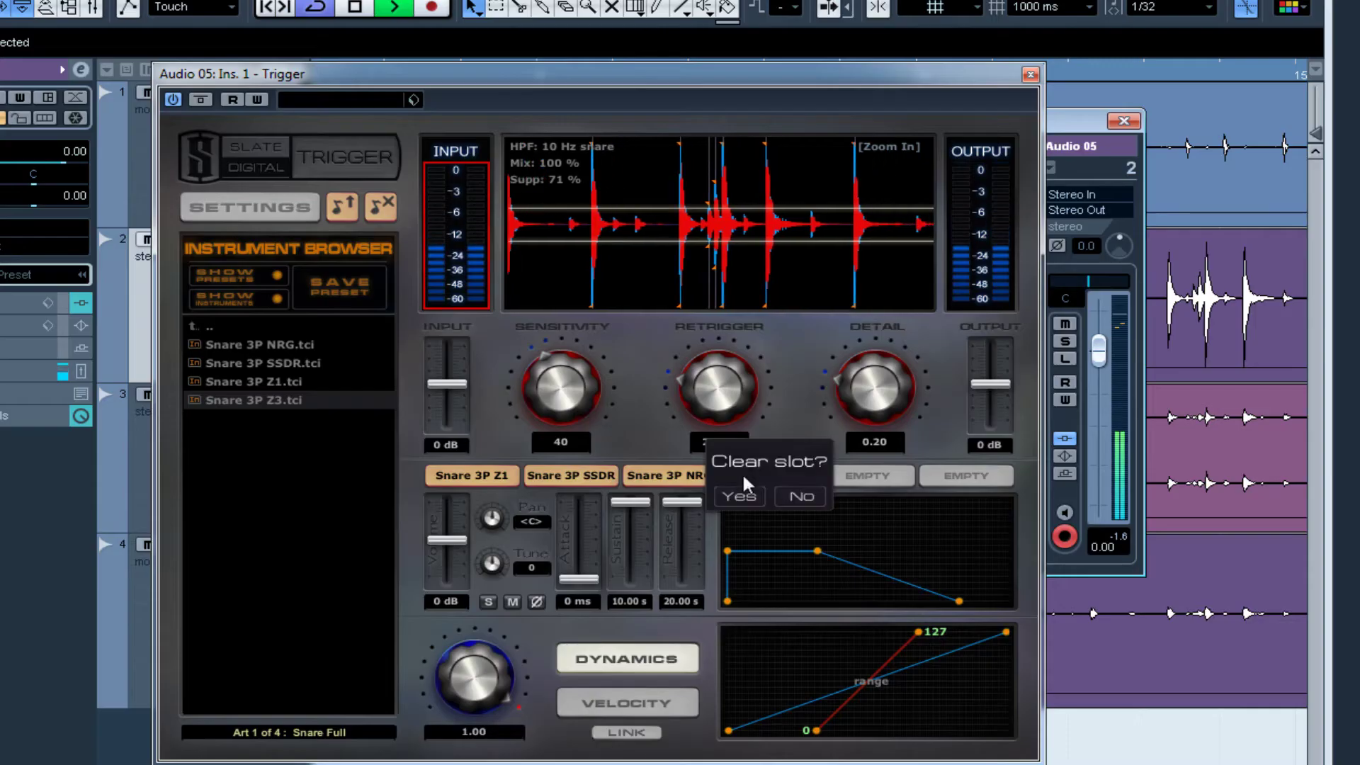
left_click(740, 488)
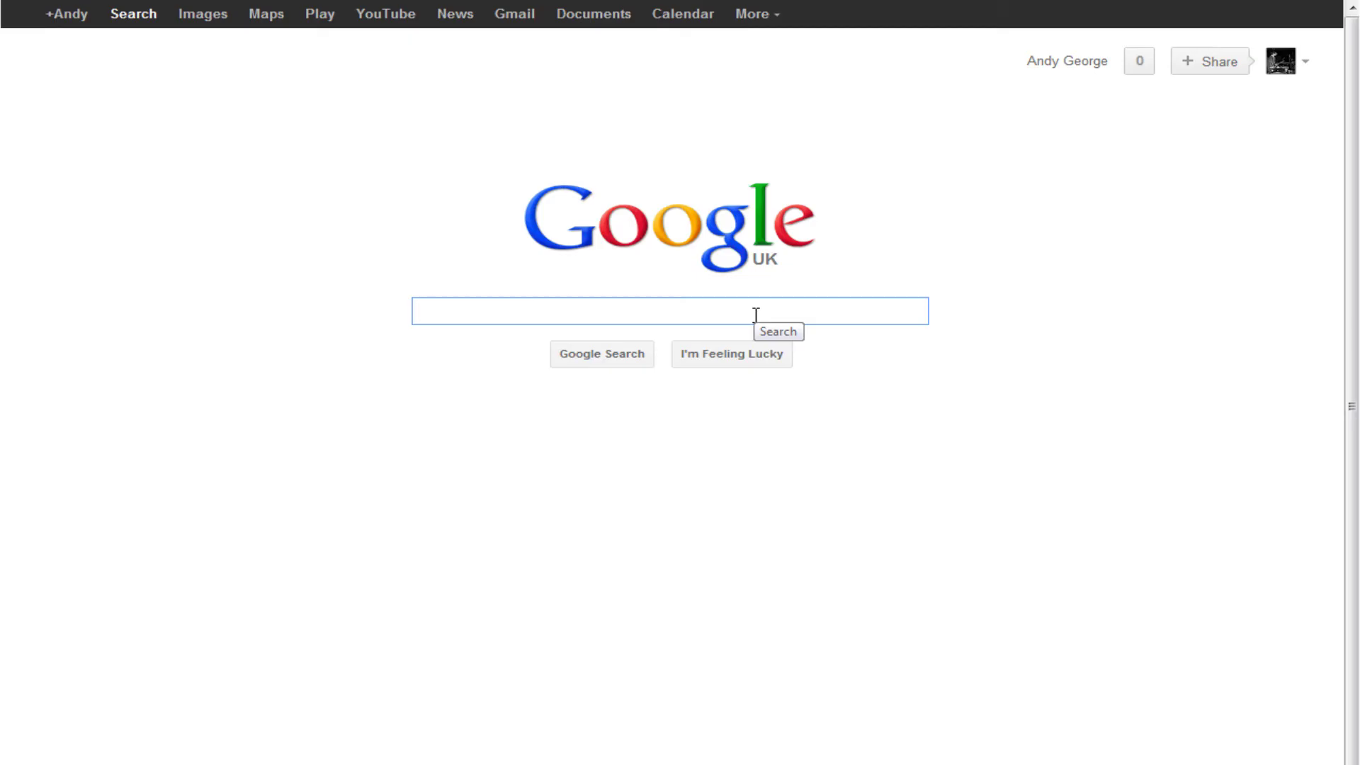
Step: Search Google for "snare tci s" in the web browser and view the downloads on Slate Digital's Trigger product page
type("snare tci s")
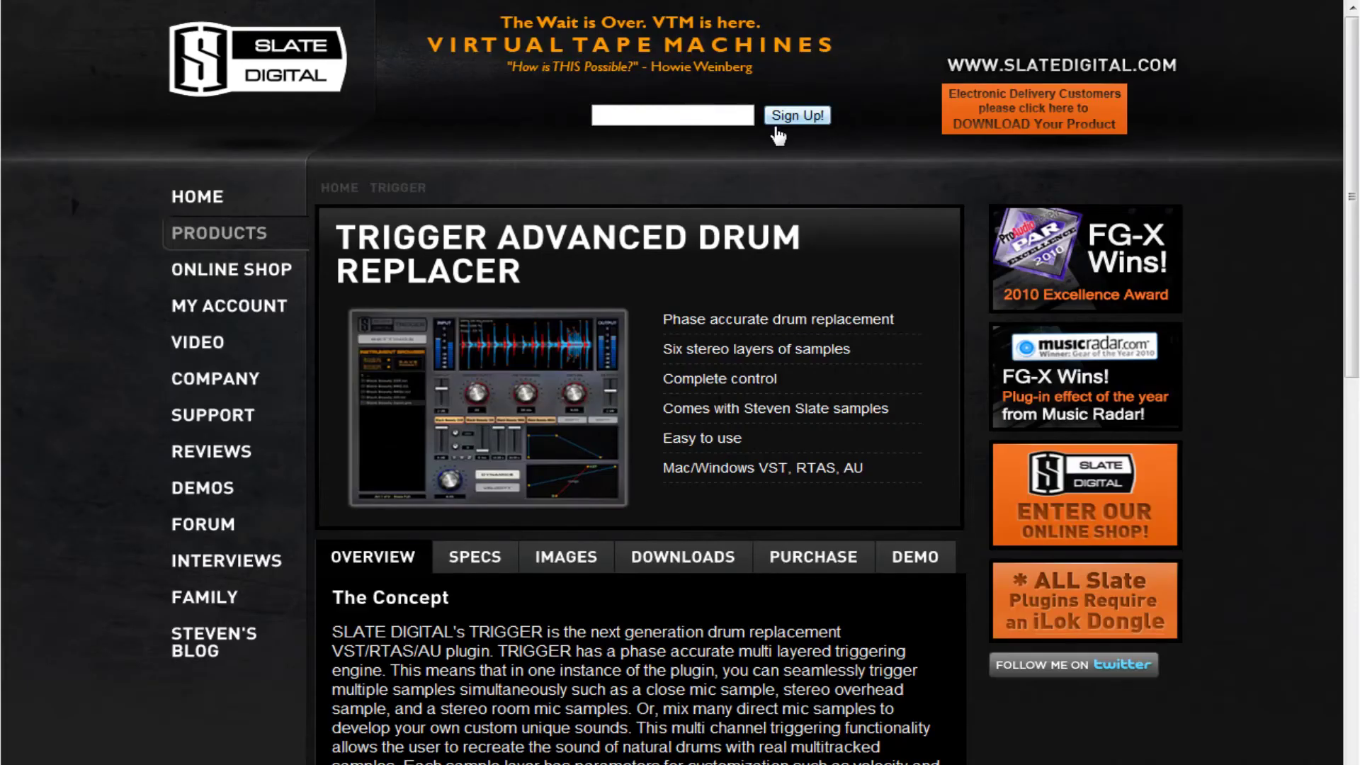
left_click(666, 546)
scroll(669, 461, "down", 1)
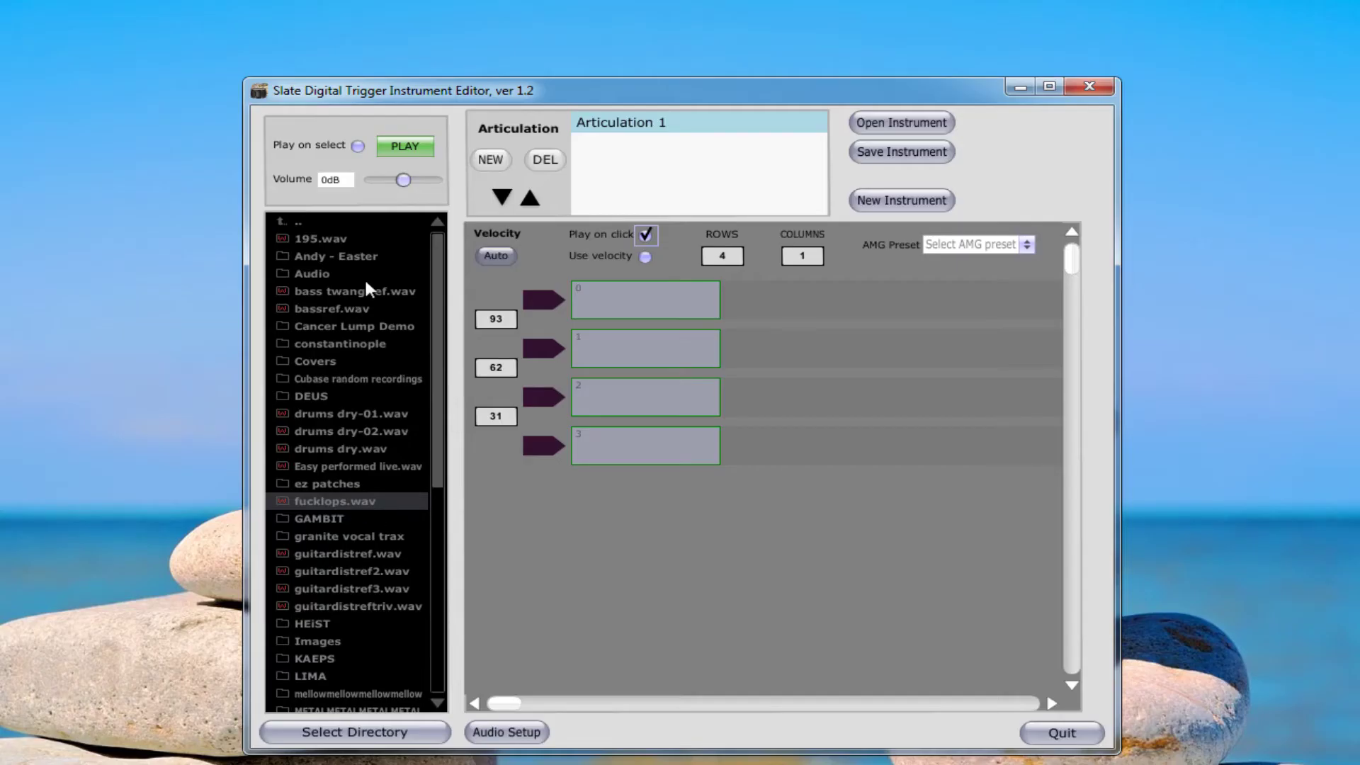
Step: In the Slate Digital Trigger Instrument Editor, assign fucklops.wav to the lowest velocity row and drums dry-01.wav to the second row
left_click_drag(321, 504, 617, 443)
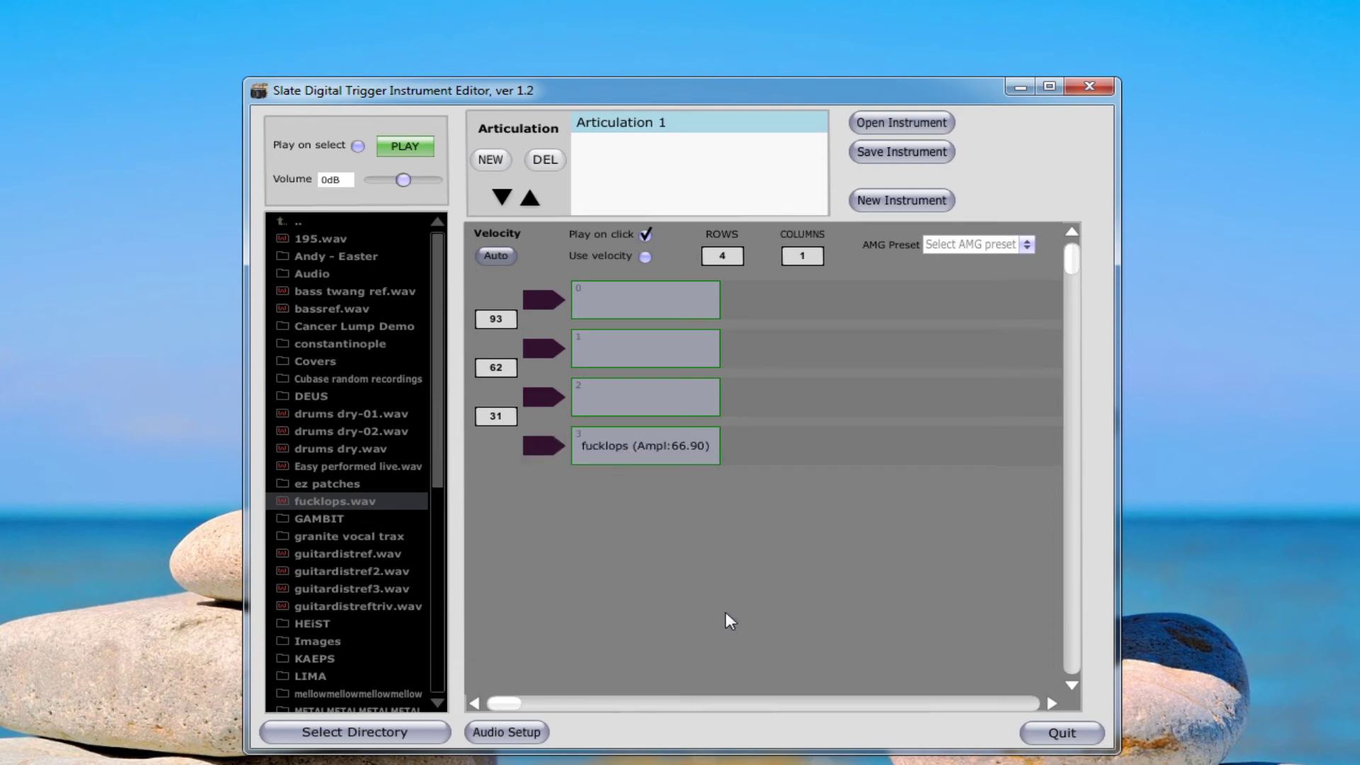
left_click_drag(354, 418, 641, 354)
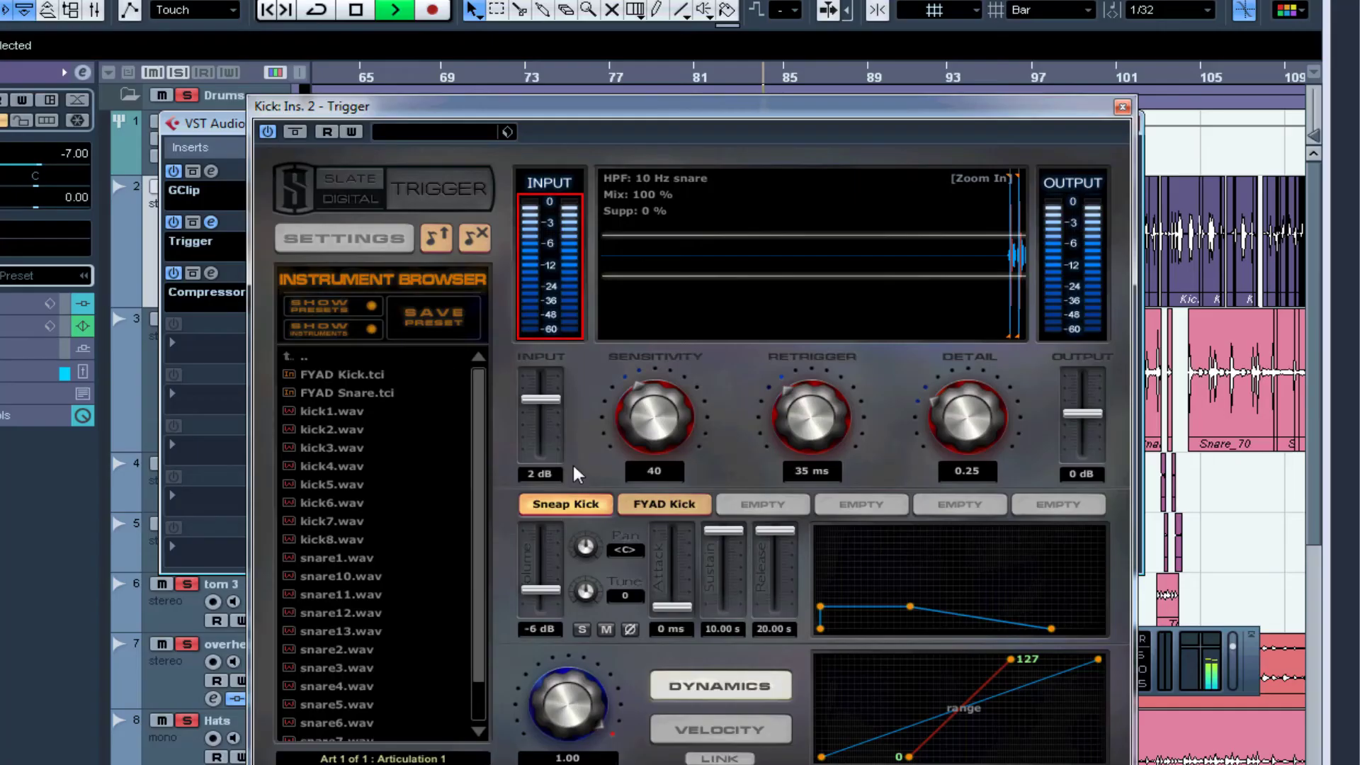
Step: In the Kick channel's Trigger, raise the FYAD Kick sample's lower velocity range limit to 127 and select the Sneap Kick slot
left_click(636, 509)
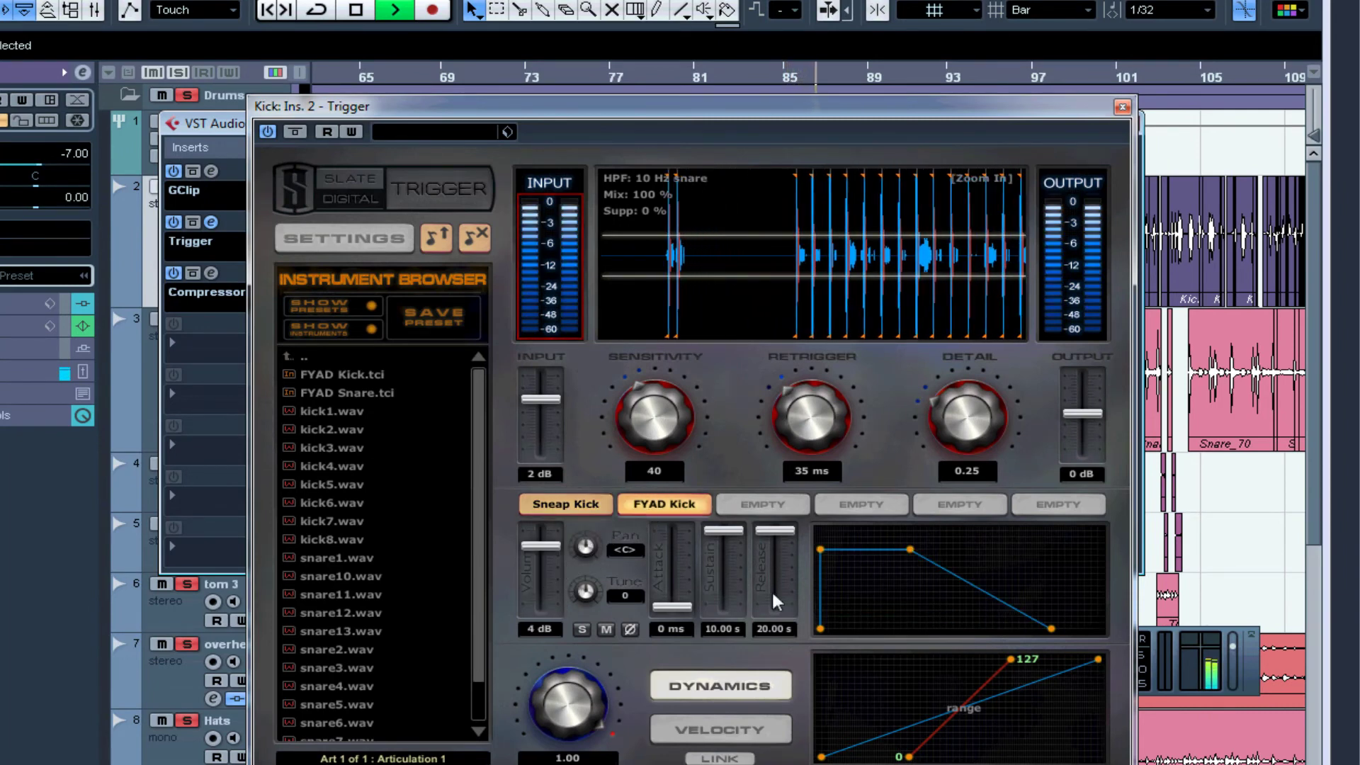
left_click_drag(908, 756, 914, 633)
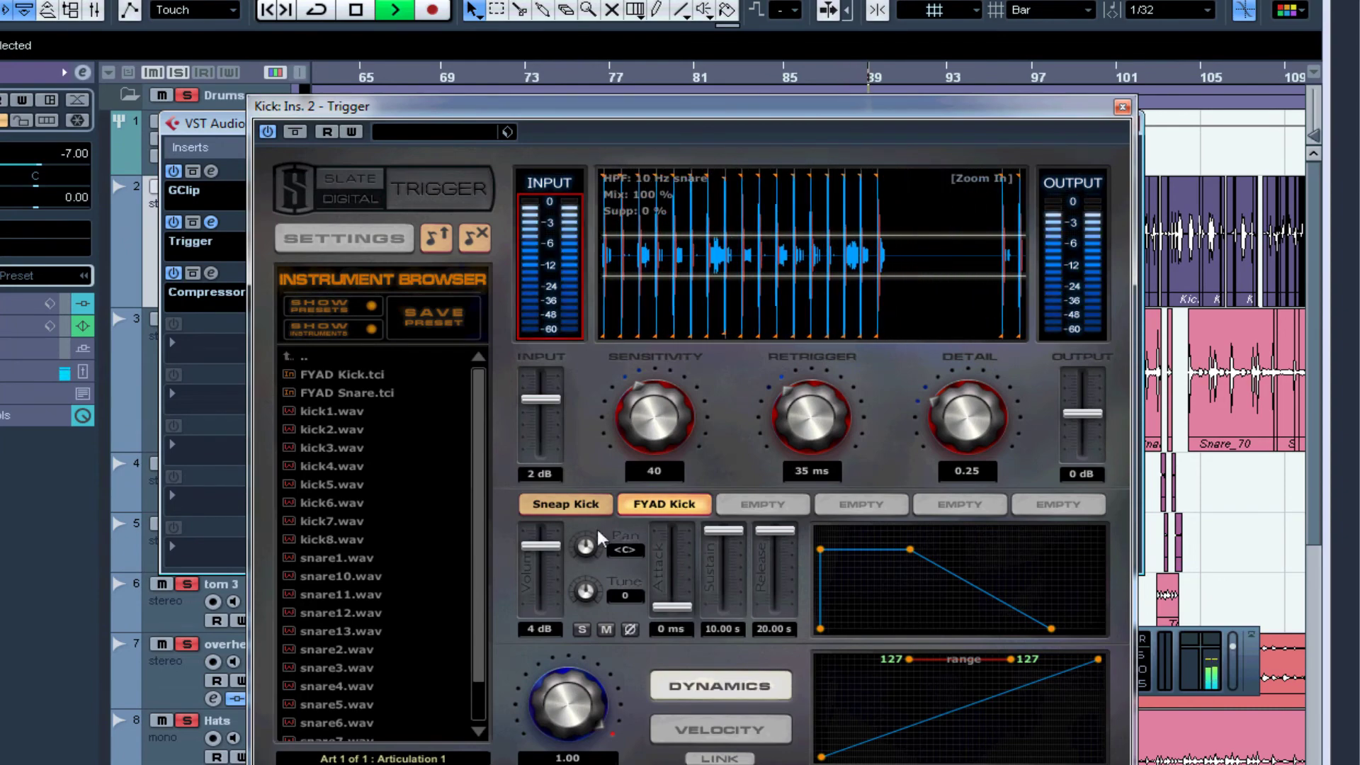
left_click(577, 509)
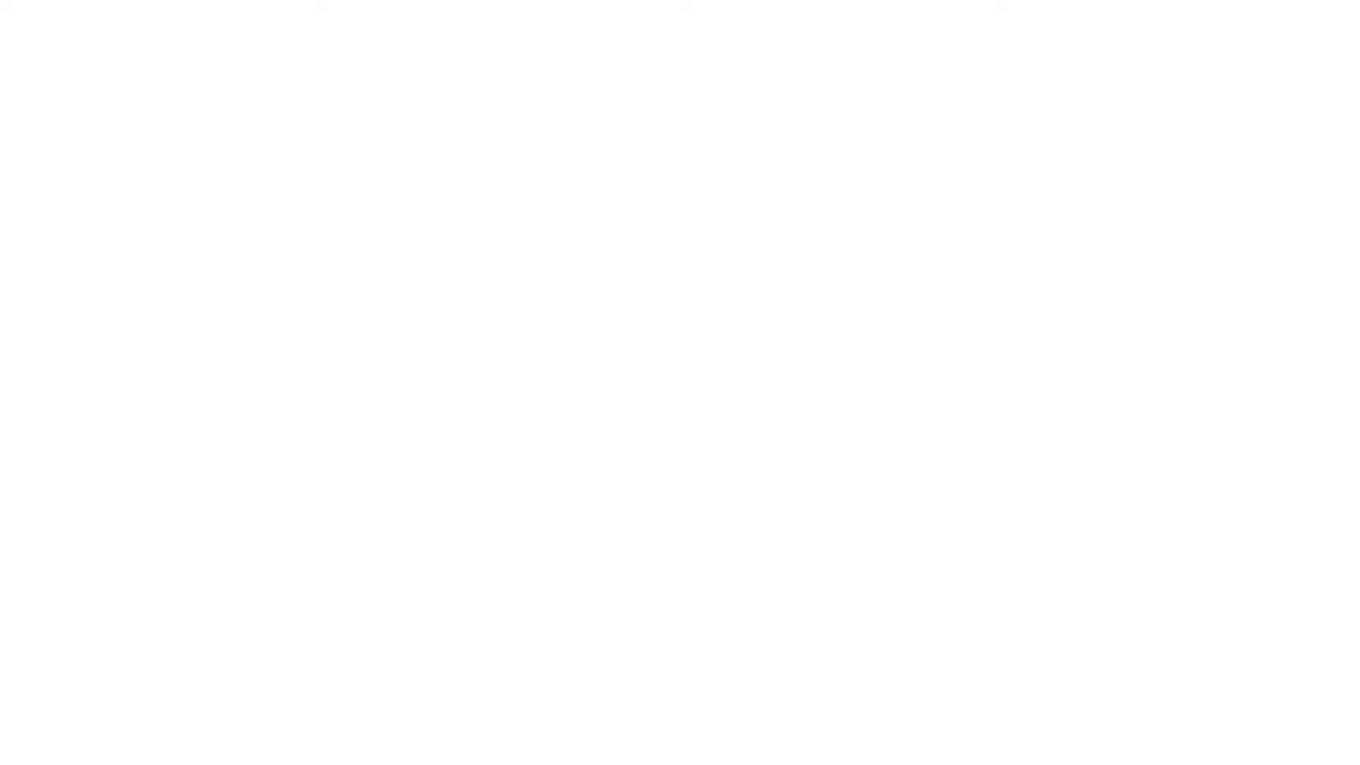